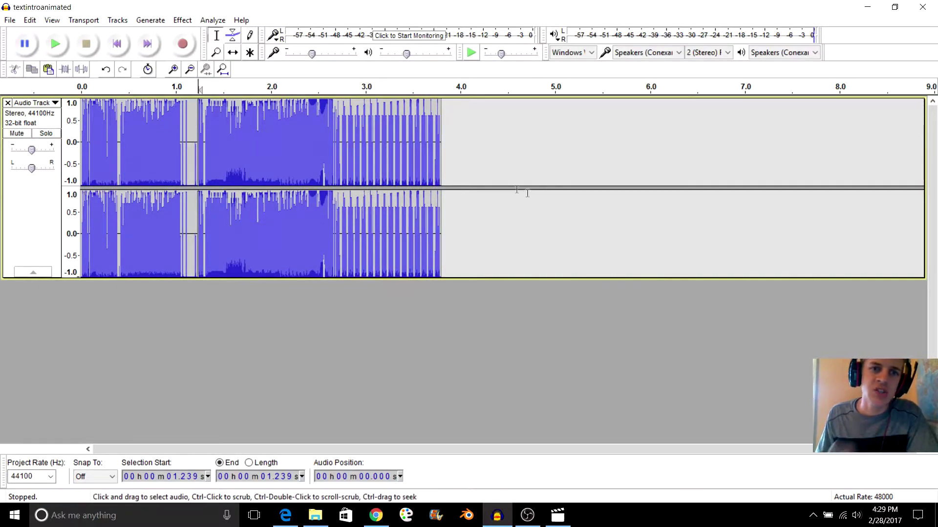
Step: Play the existing stereo track from near its start, then remove the track
{"action": "left_click", "coordinate": [84, 88]}
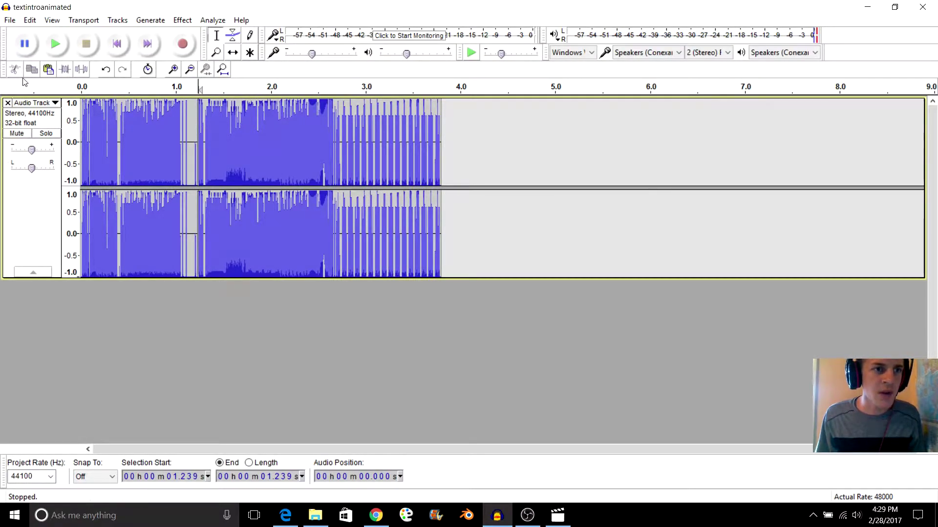
{"action": "left_click", "coordinate": [8, 102]}
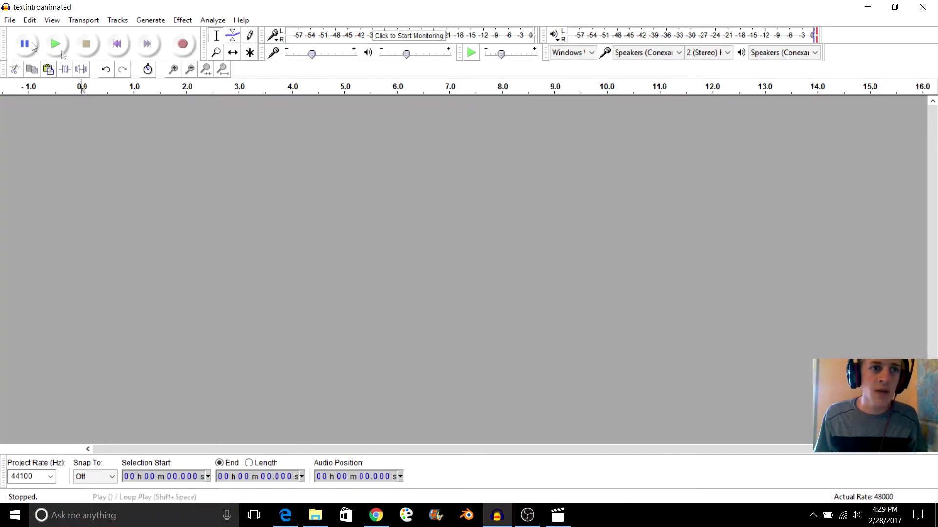
Step: Choose File > Import > Raw Data to open the file picker
{"action": "left_click", "coordinate": [10, 20]}
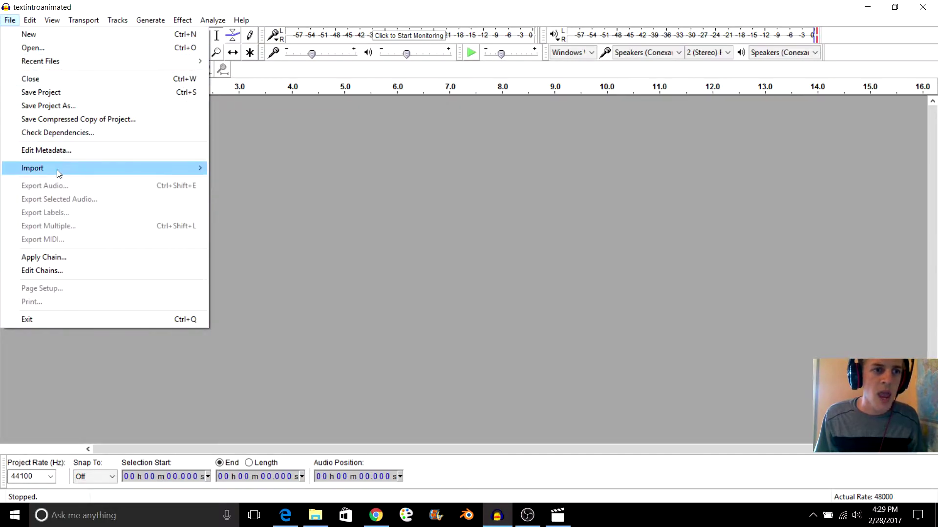
{"action": "mouse_move", "coordinate": [58, 171]}
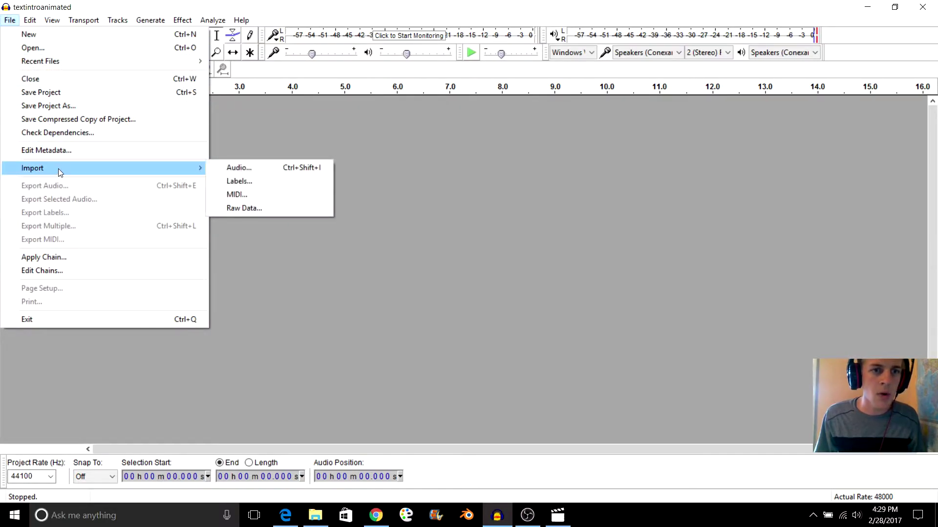
{"action": "left_click", "coordinate": [233, 208]}
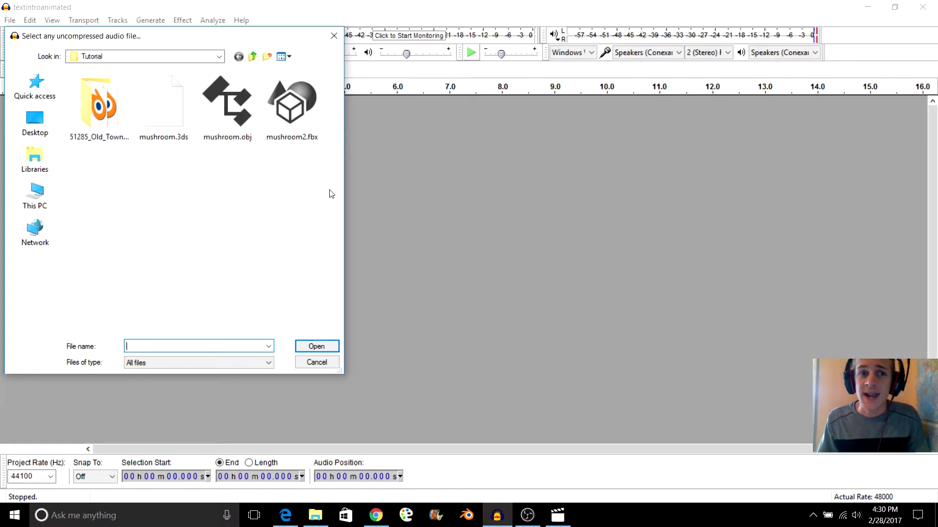
Step: Open the 51285_Old_Town_Store_Front_Buildings folder and pick OldTown.blend
{"action": "double_click", "coordinate": [113, 114]}
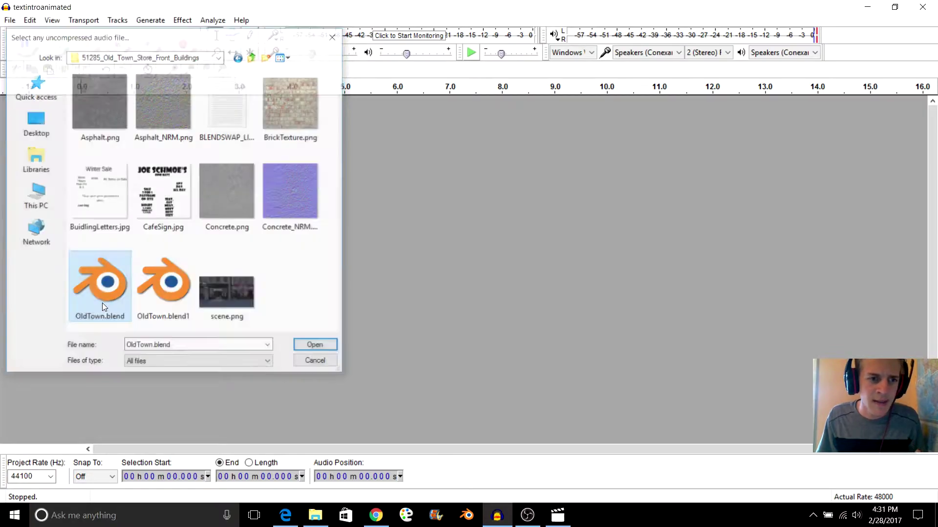
{"action": "double_click", "coordinate": [102, 302]}
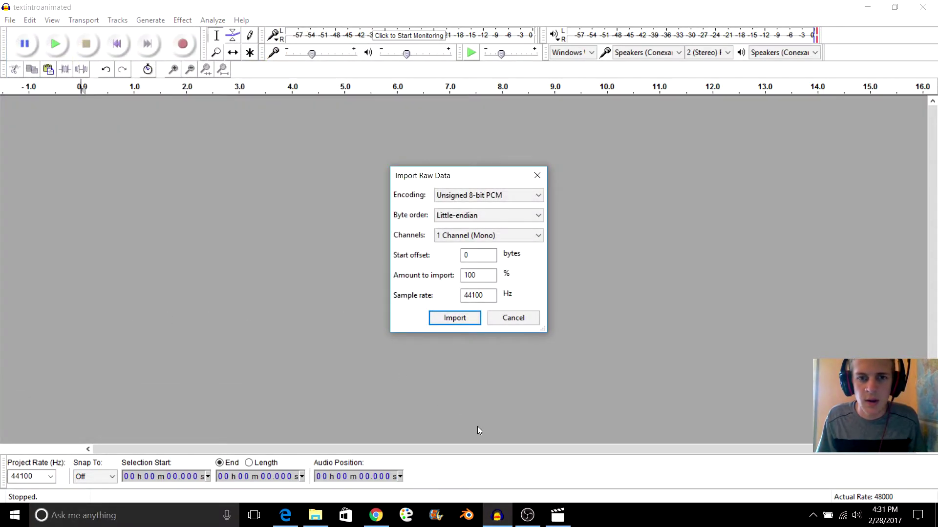
Step: Set the raw import to Signed 16-bit PCM encoding and 2 Channels (Stereo)
{"action": "left_click_drag", "start_coordinate": [459, 182], "coordinate": [458, 150]}
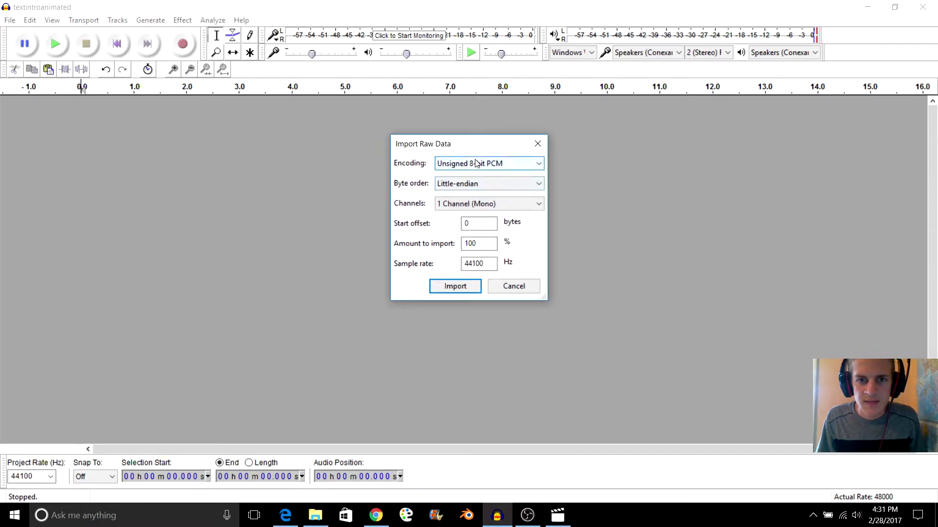
{"action": "left_click", "coordinate": [484, 165]}
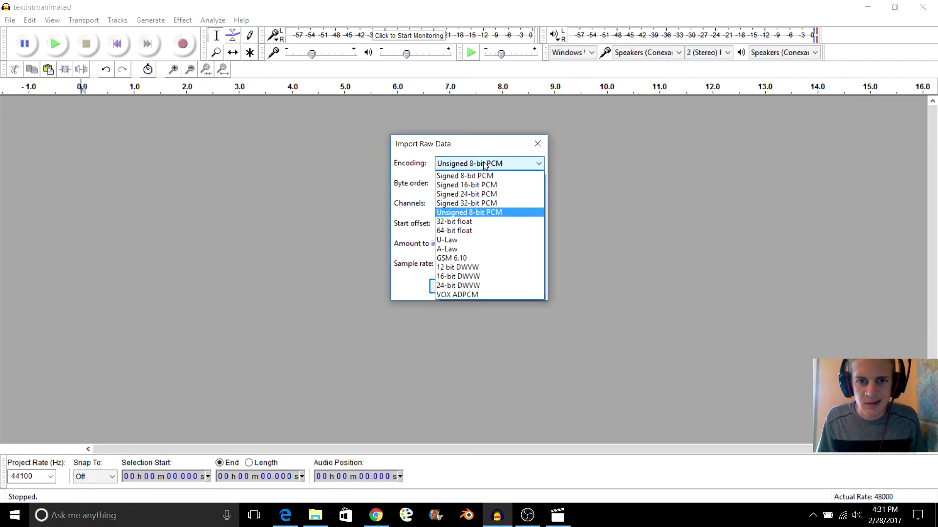
{"action": "key", "text": "Down"}
{"action": "key", "text": "Return"}
{"action": "left_click", "coordinate": [466, 168]}
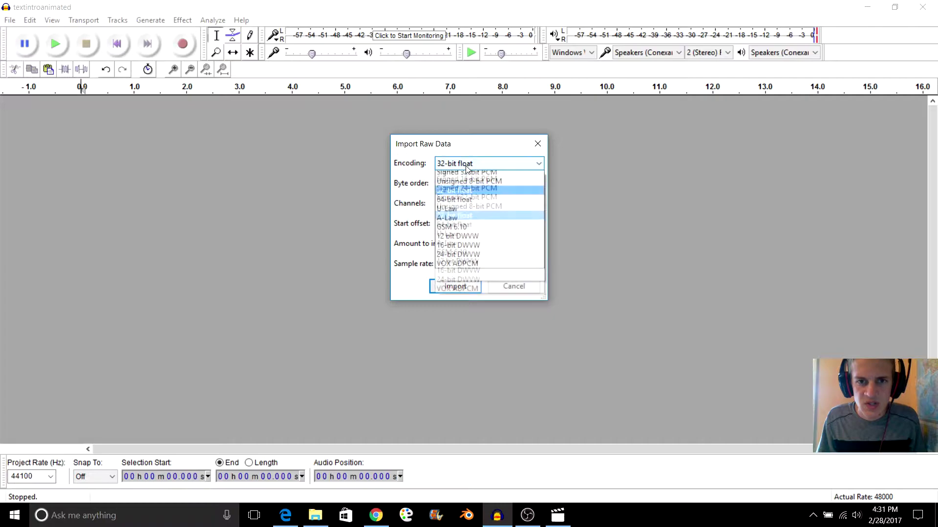
{"action": "key", "text": "Up"}
{"action": "key", "text": "Up"}
{"action": "key", "text": "Up"}
{"action": "key", "text": "Up"}
{"action": "key", "text": "Return"}
{"action": "key", "text": "Tab"}
{"action": "key", "text": "Tab"}
{"action": "key", "text": "Tab"}
{"action": "key", "text": "Tab"}
{"action": "key", "text": "Tab"}
{"action": "key", "text": "Tab"}
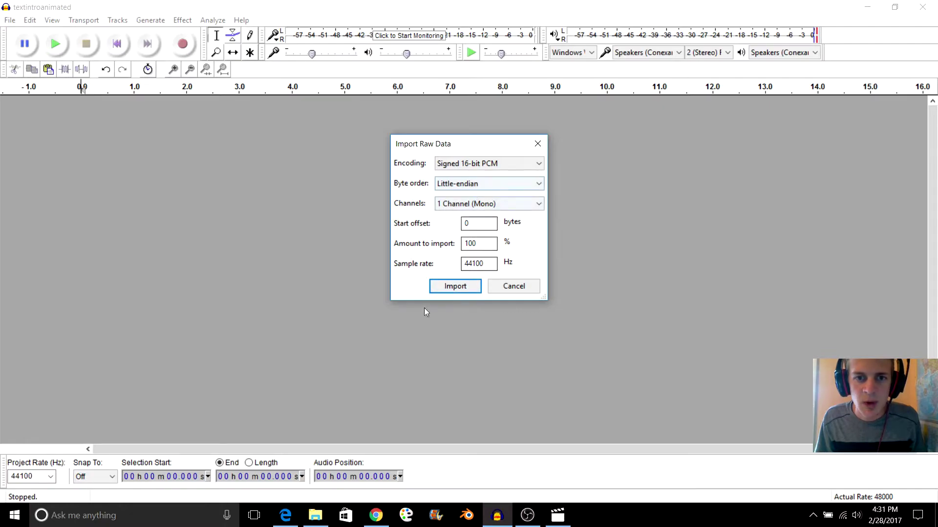
{"action": "left_click", "coordinate": [483, 204]}
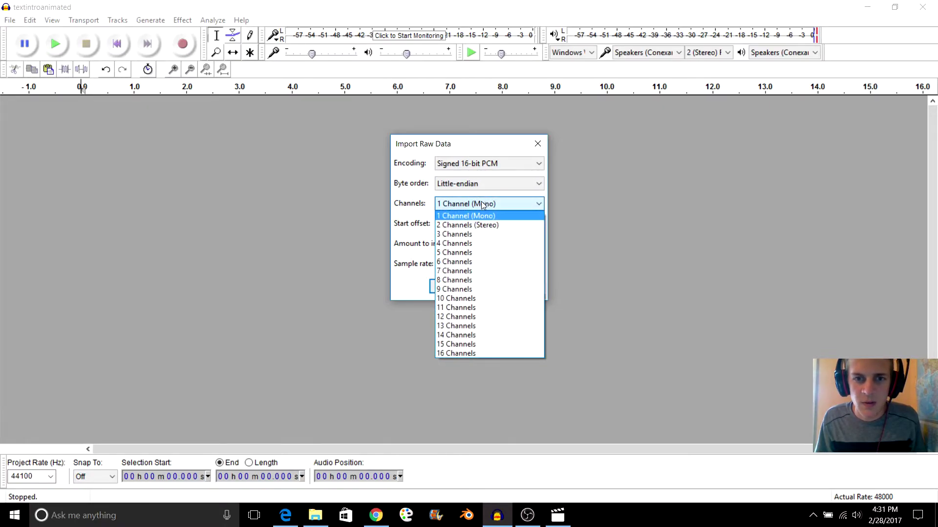
{"action": "left_click", "coordinate": [480, 224]}
{"action": "left_click", "coordinate": [465, 289]}
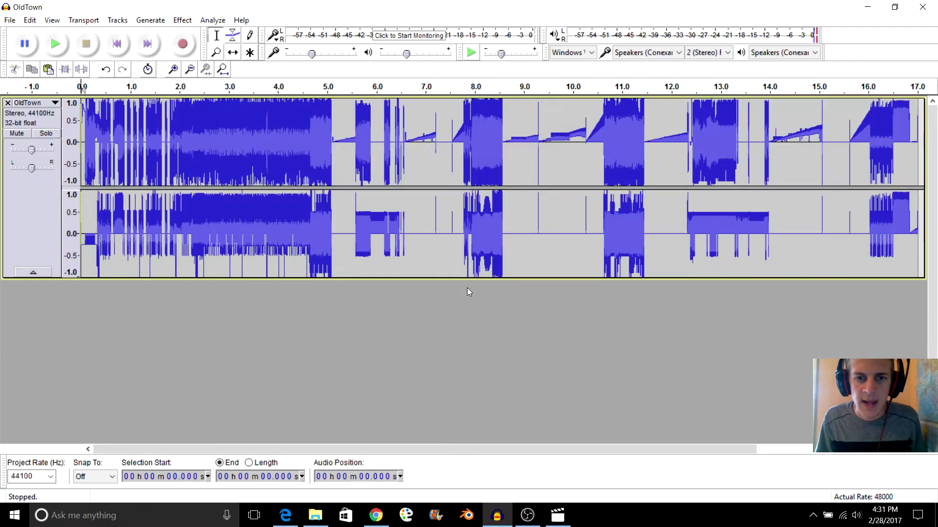
{"action": "key", "text": "space"}
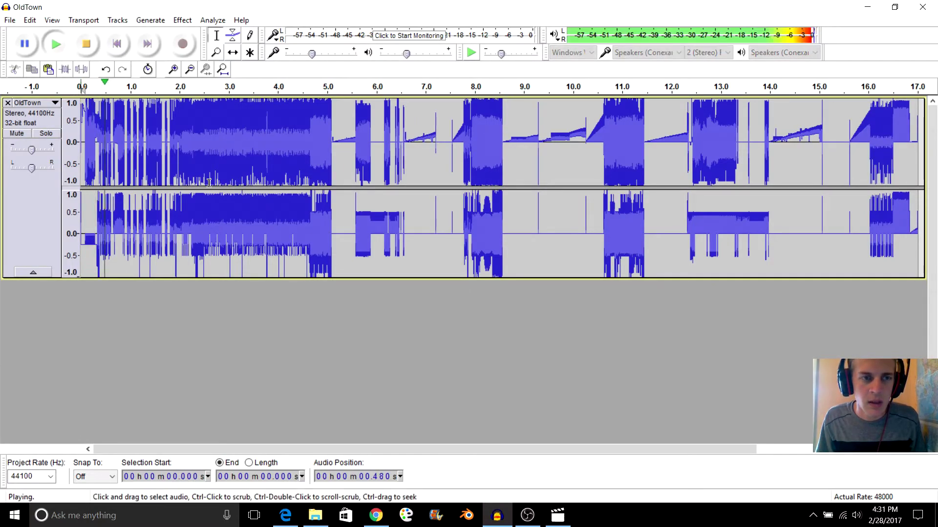
{"action": "left_click", "coordinate": [278, 87]}
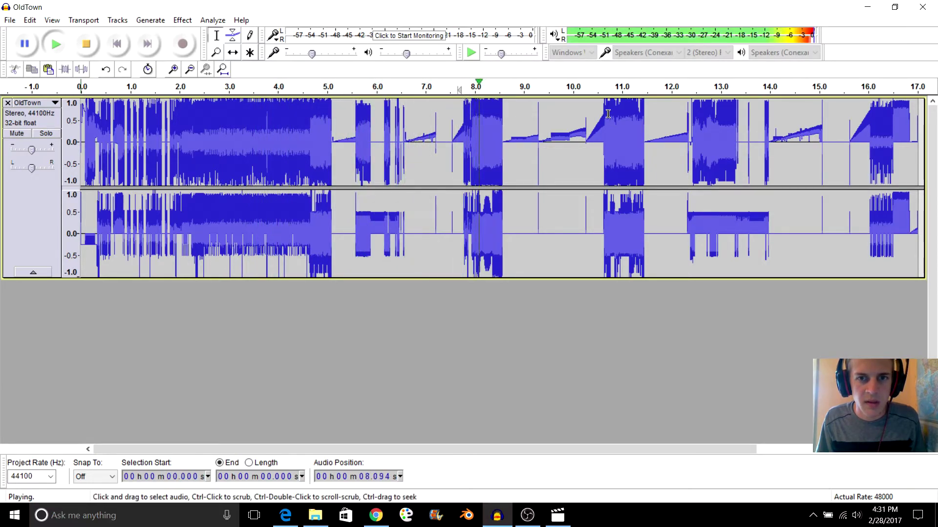
{"action": "left_click", "coordinate": [589, 87]}
{"action": "left_click", "coordinate": [689, 87]}
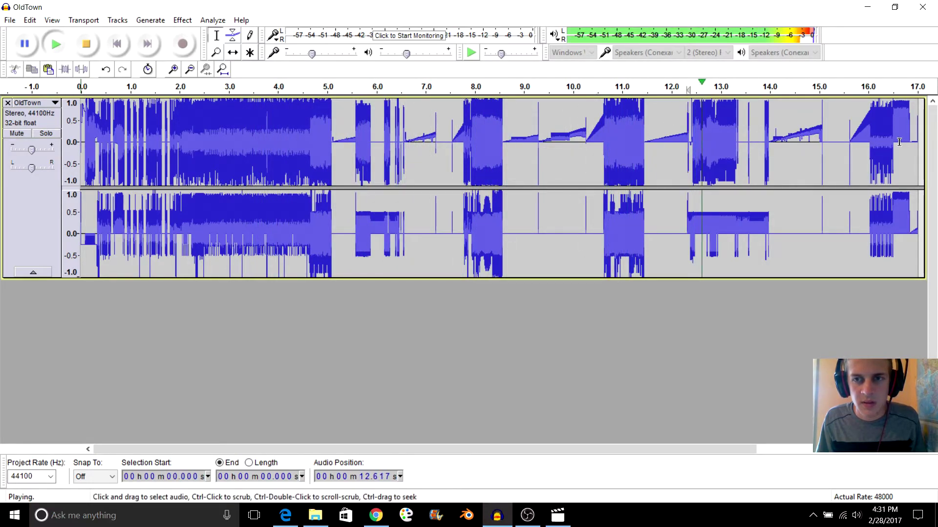
{"action": "left_click", "coordinate": [860, 87]}
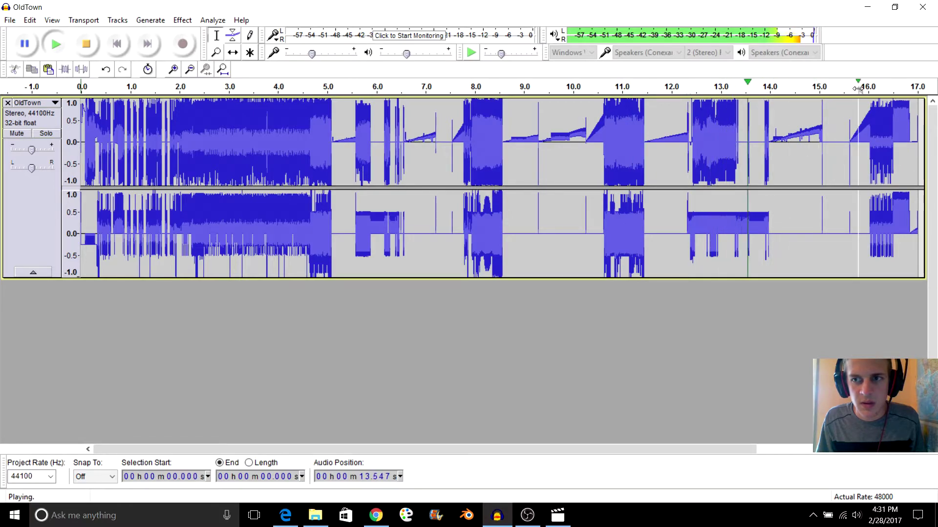
{"action": "left_click", "coordinate": [93, 50]}
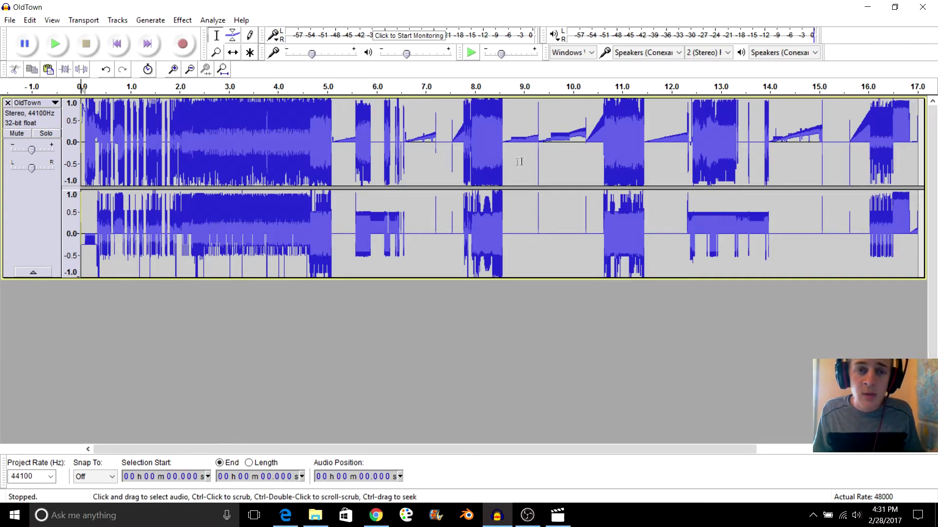
{"action": "left_click", "coordinate": [8, 103]}
Step: Import the mushroom model file from the Tutorial folder as raw data with default settings
{"action": "left_click", "coordinate": [10, 20]}
{"action": "mouse_move", "coordinate": [162, 168]}
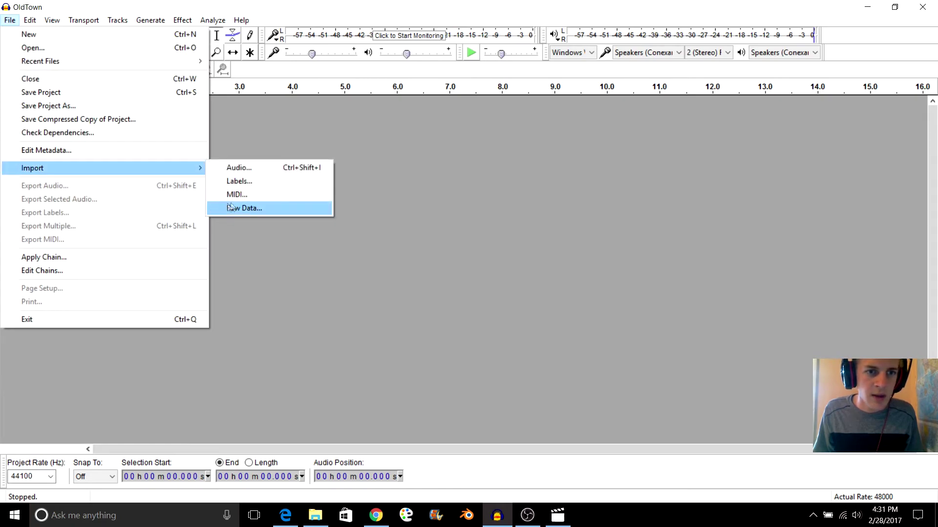
{"action": "left_click", "coordinate": [238, 210]}
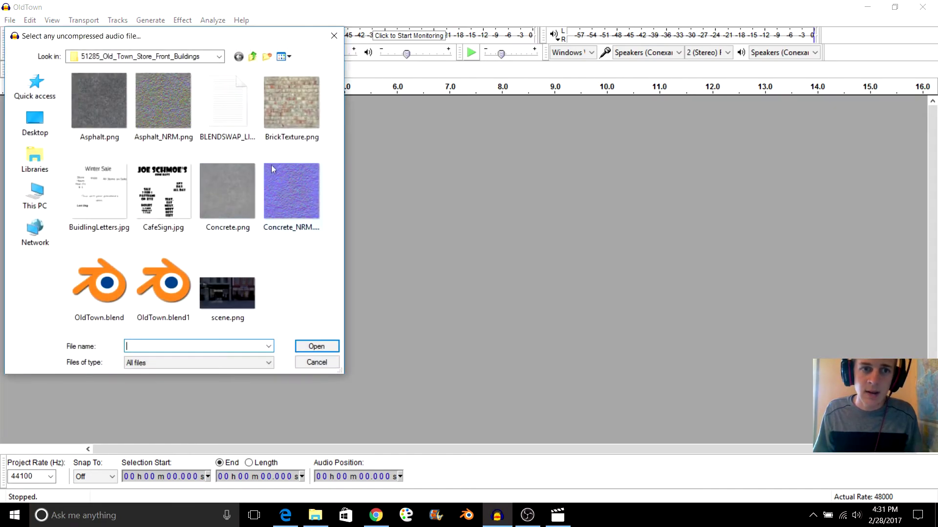
{"action": "left_click", "coordinate": [252, 56]}
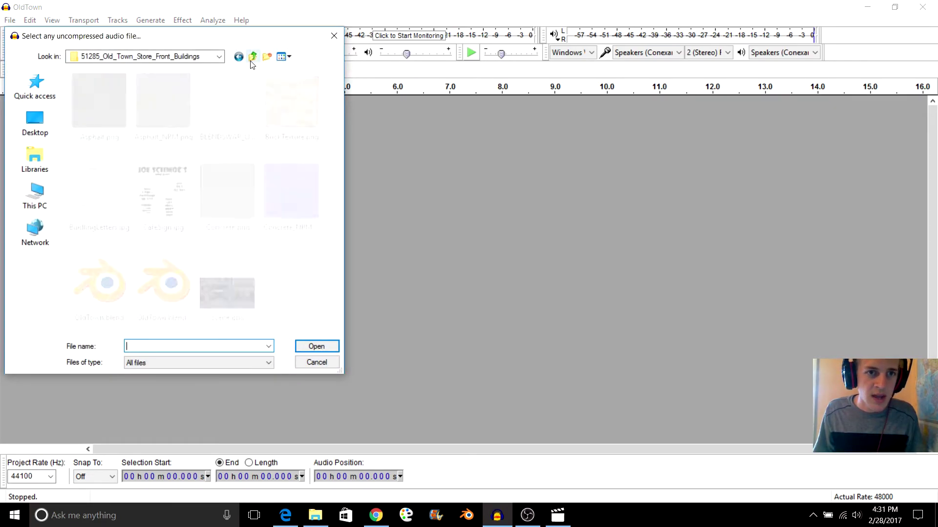
{"action": "double_click", "coordinate": [226, 100]}
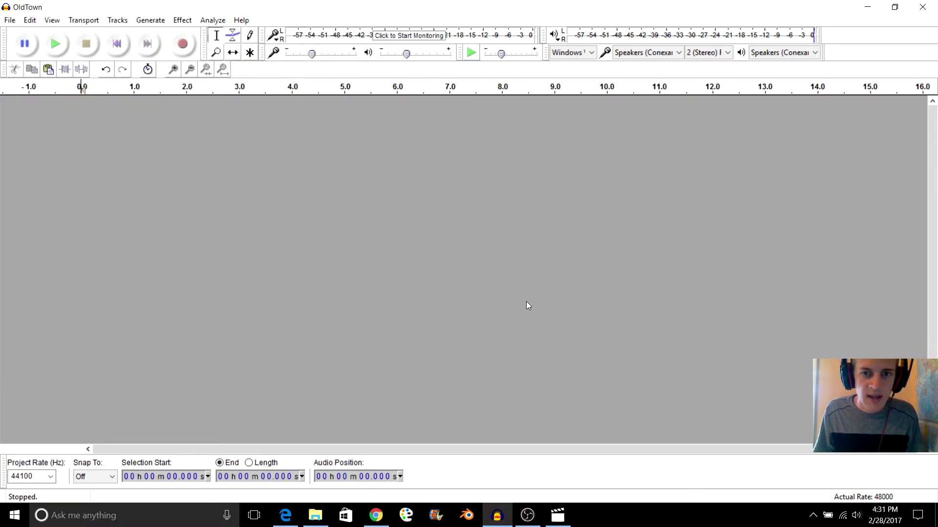
{"action": "left_click", "coordinate": [456, 318]}
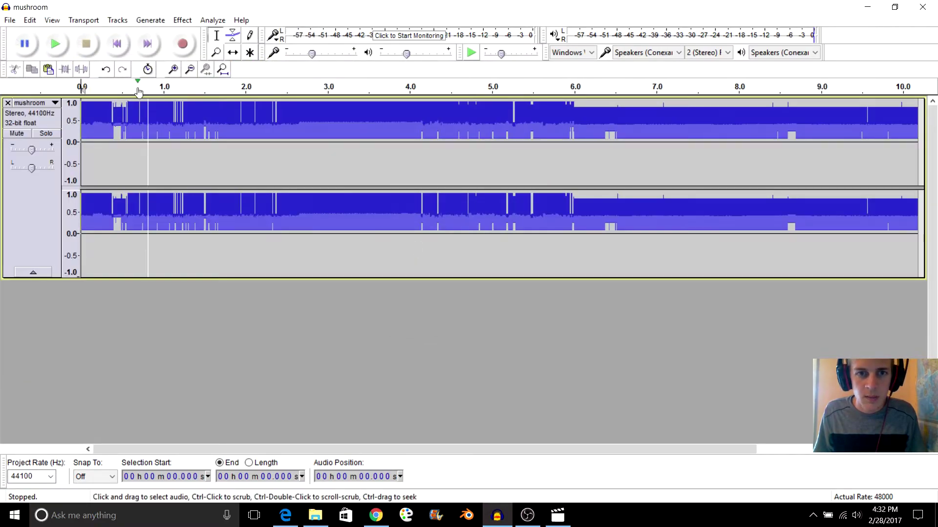
Step: Play the mushroom track, skip ahead to about 6 seconds, stop, then remove the track
{"action": "left_click", "coordinate": [68, 85]}
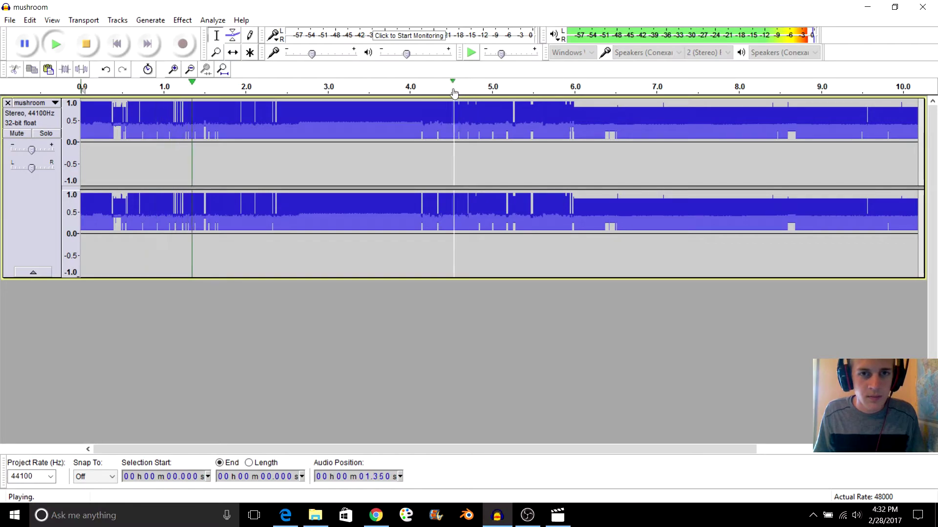
{"action": "left_click", "coordinate": [572, 88]}
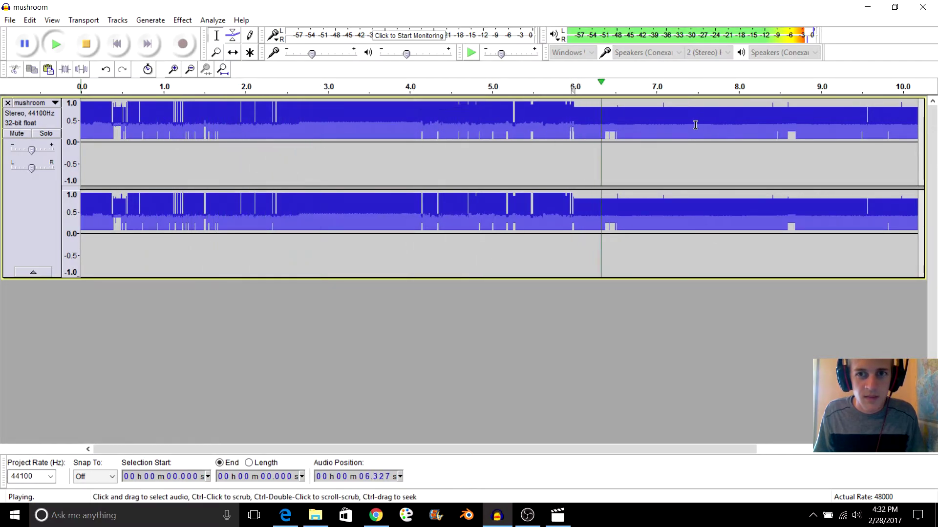
{"action": "left_click", "coordinate": [87, 45]}
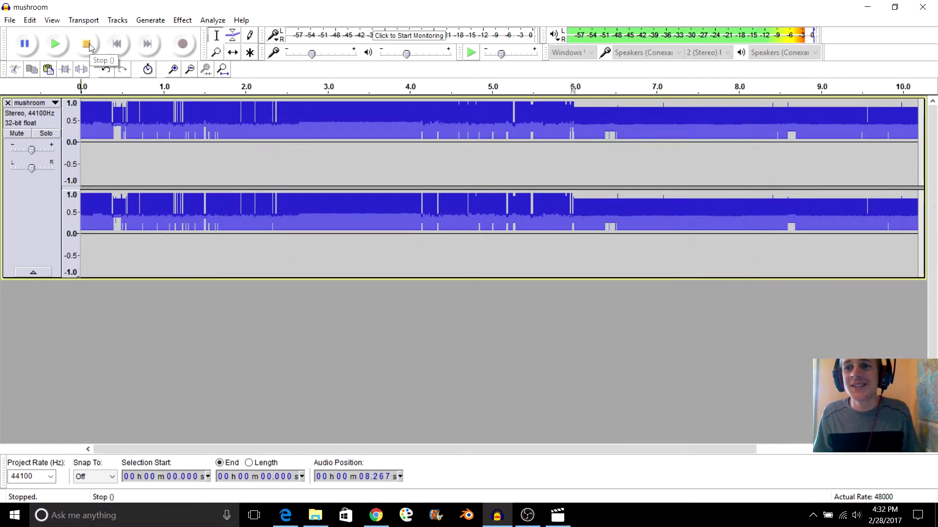
{"action": "left_click", "coordinate": [7, 103]}
Step: Start a new raw data import and browse into Documents\Visual Studio 2015\Projects
{"action": "left_click", "coordinate": [10, 20]}
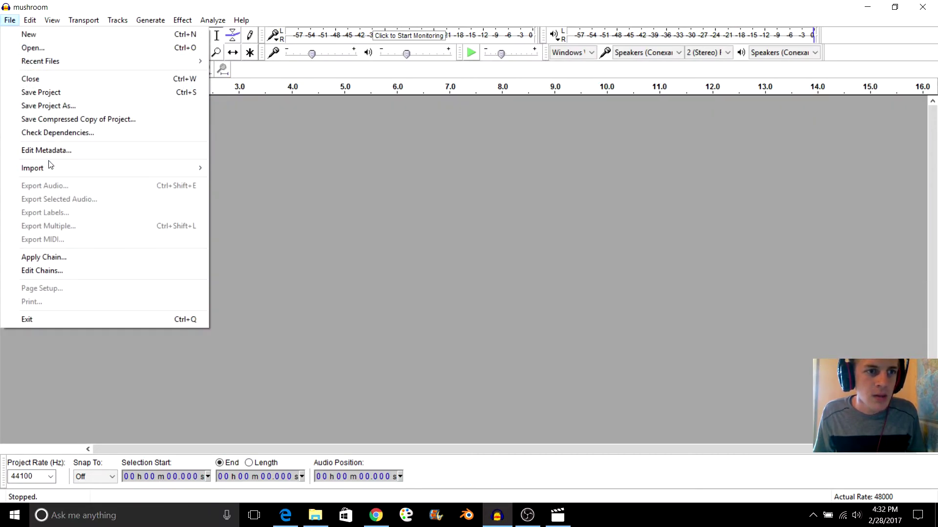
{"action": "mouse_move", "coordinate": [49, 167]}
{"action": "left_click", "coordinate": [262, 207]}
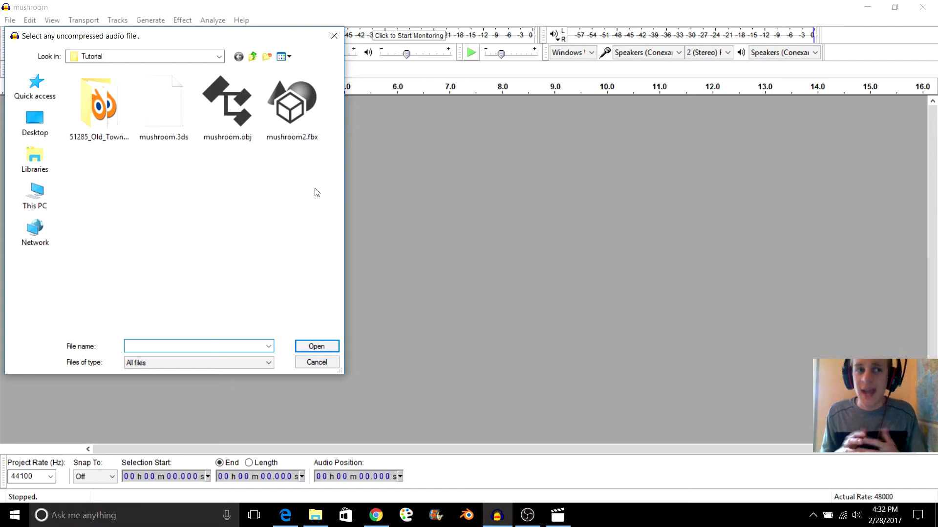
{"action": "left_click", "coordinate": [43, 208]}
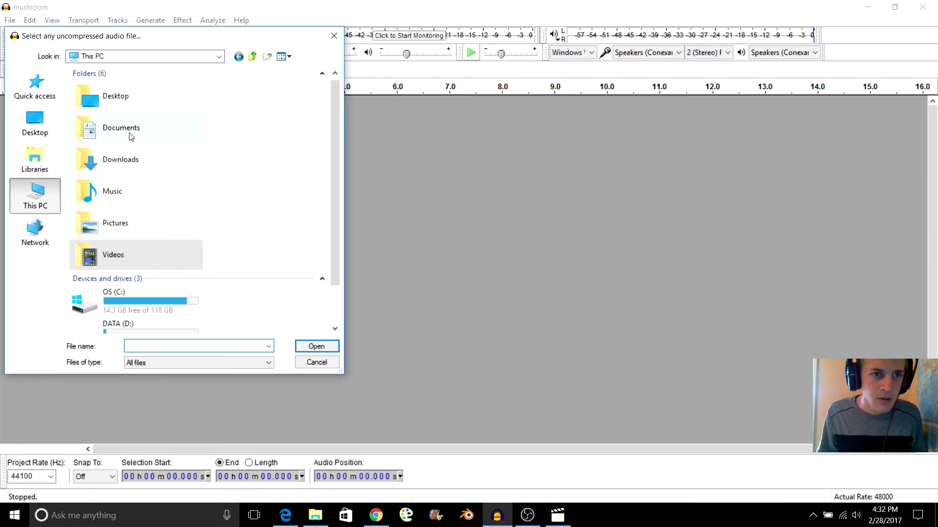
{"action": "double_click", "coordinate": [131, 137]}
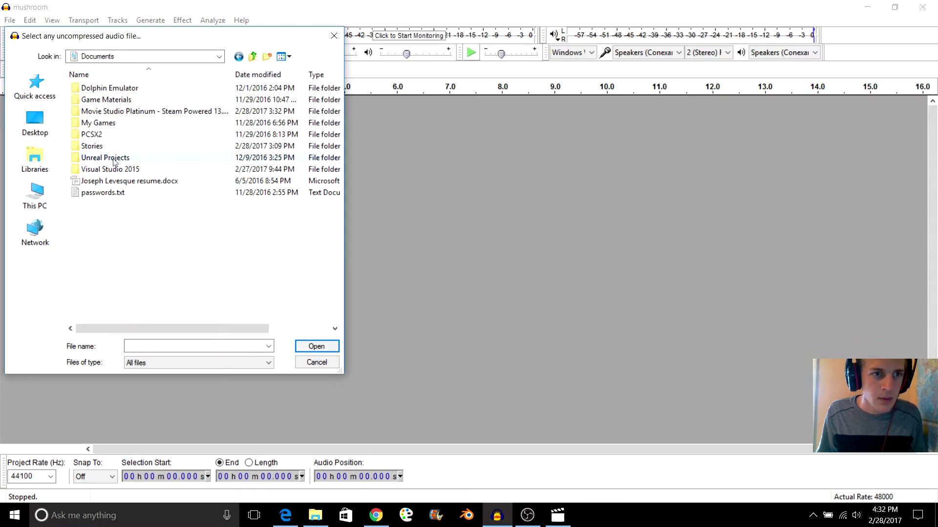
{"action": "double_click", "coordinate": [121, 171]}
{"action": "double_click", "coordinate": [106, 126]}
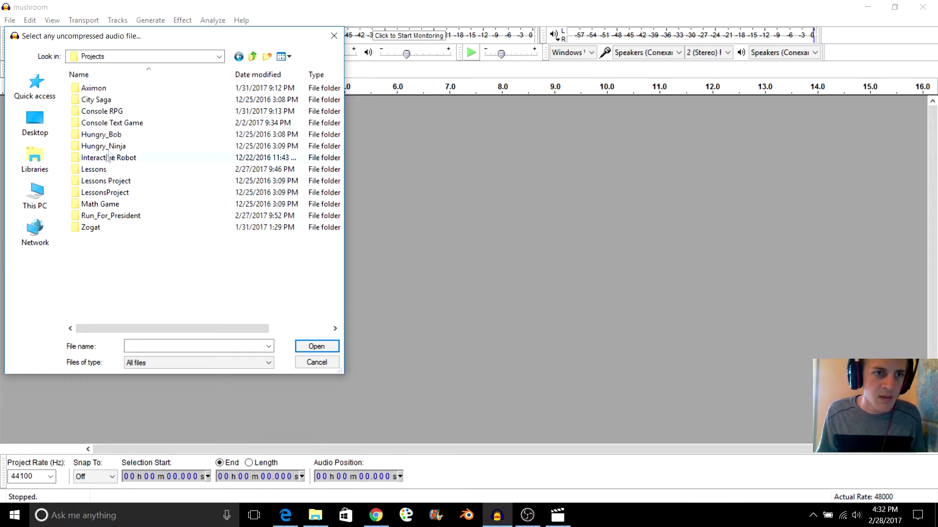
Step: Choose Run_For_President.exe from the Run_For_President\Debug folder
{"action": "double_click", "coordinate": [108, 181]}
{"action": "double_click", "coordinate": [118, 89]}
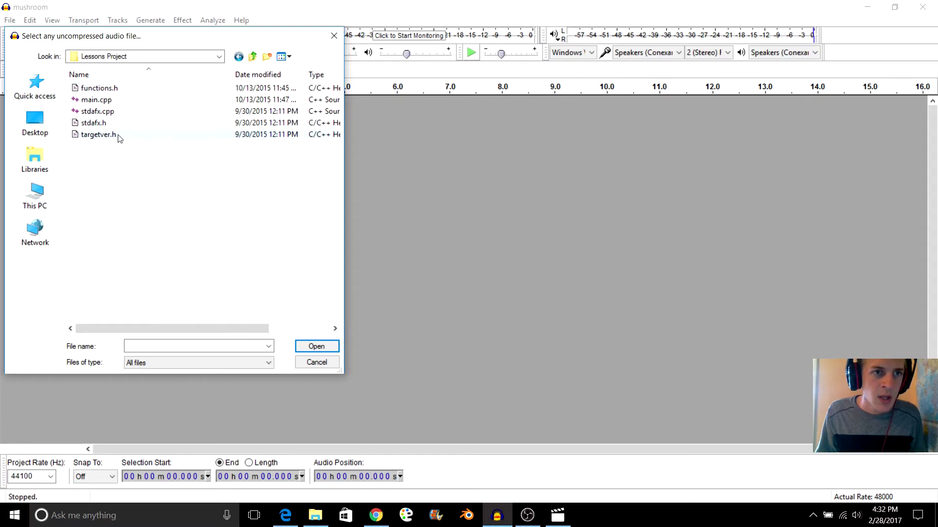
{"action": "left_click", "coordinate": [252, 56]}
{"action": "left_click", "coordinate": [252, 56]}
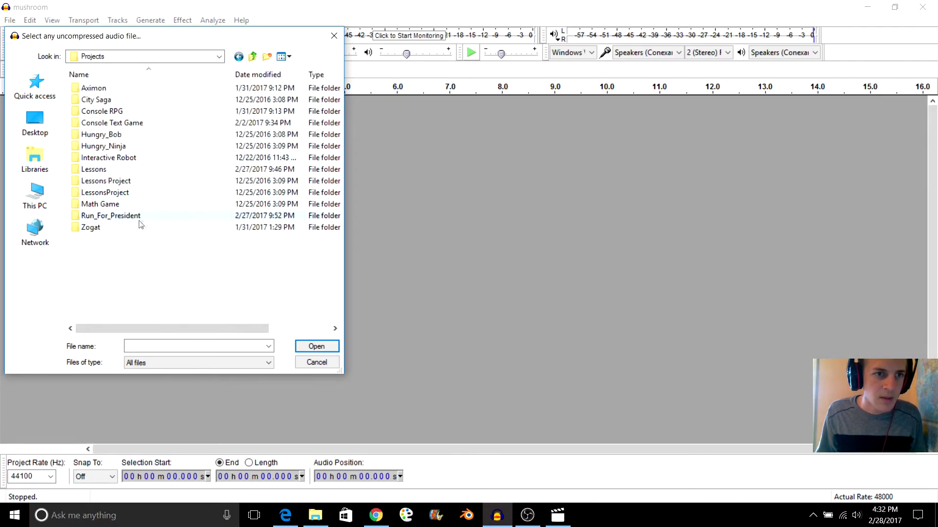
{"action": "double_click", "coordinate": [124, 216]}
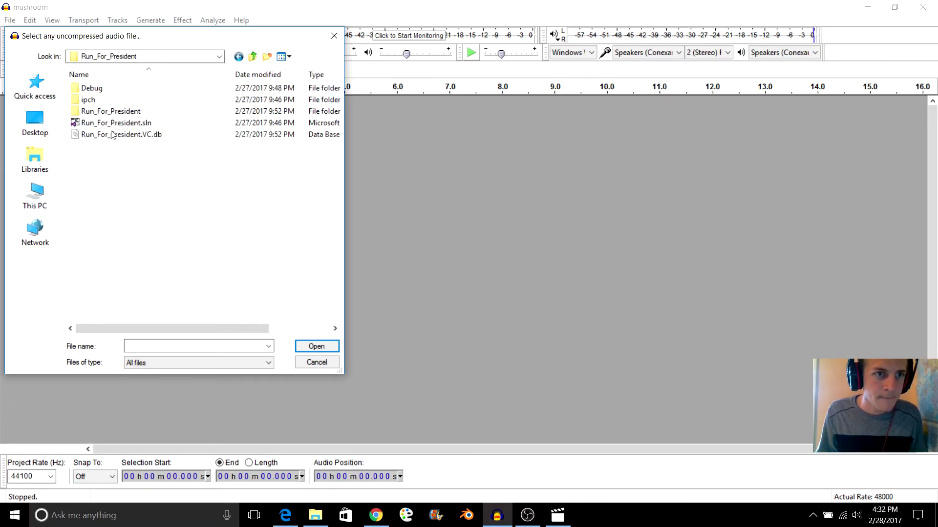
{"action": "double_click", "coordinate": [103, 93]}
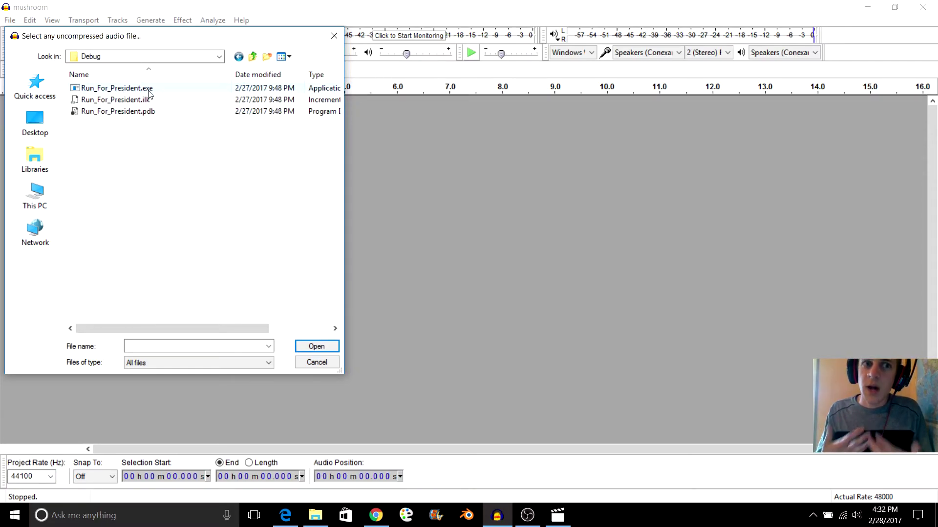
{"action": "double_click", "coordinate": [149, 93]}
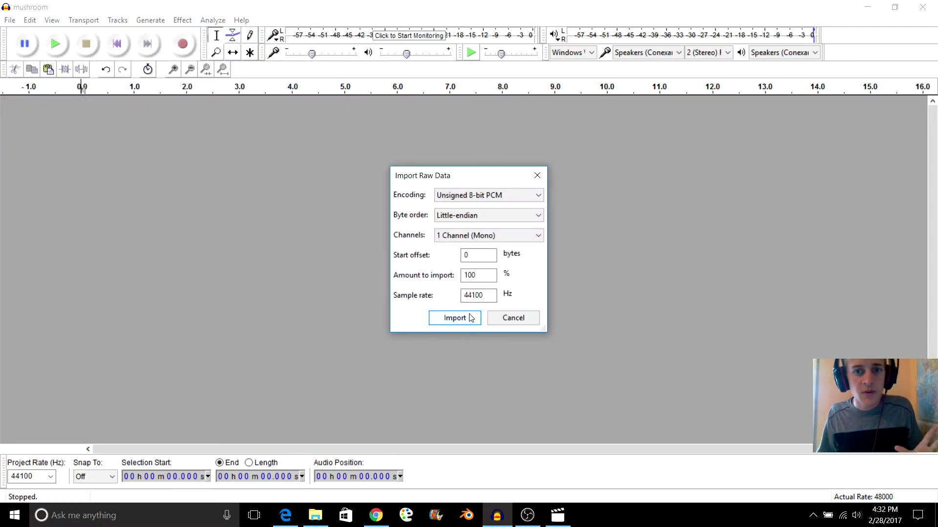
Step: Import the executable as raw audio, listen to it, then remove its track
{"action": "left_click", "coordinate": [454, 318]}
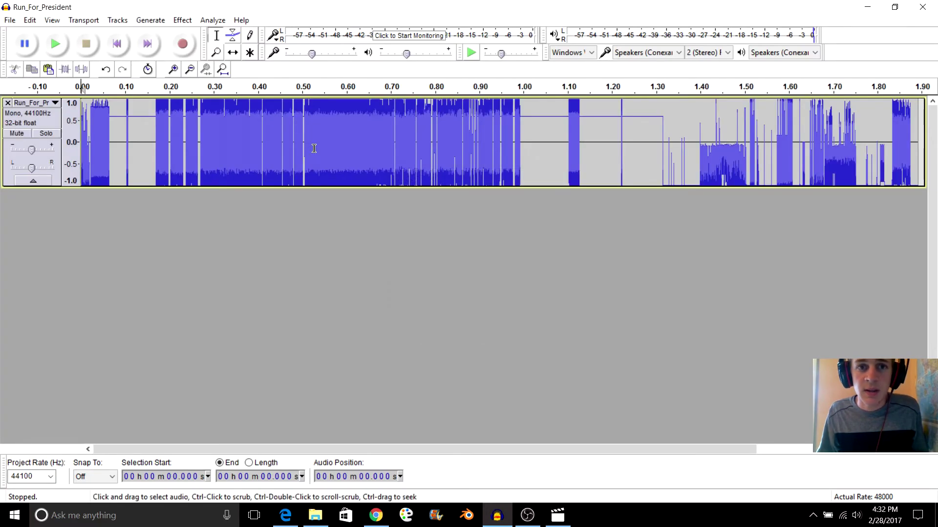
{"action": "key", "text": "space"}
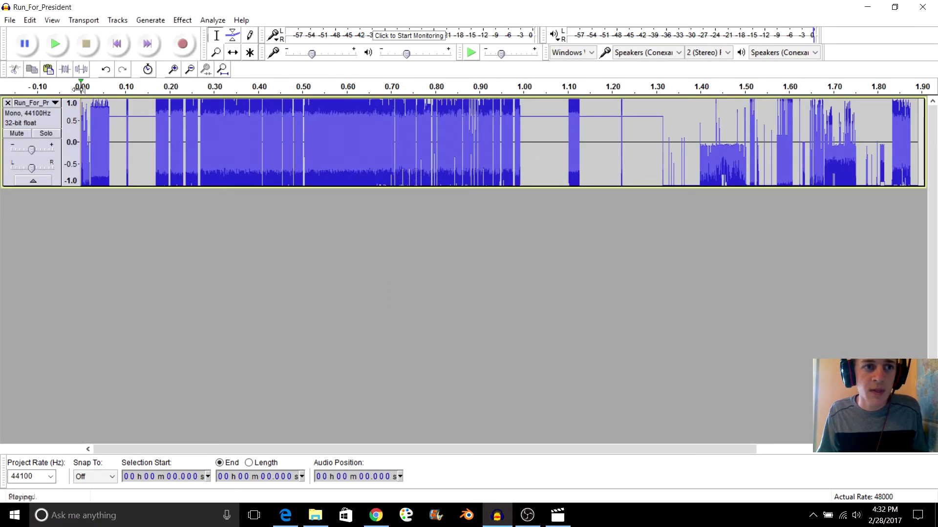
{"action": "left_click", "coordinate": [8, 103]}
Step: Import Run_For_President.ilk as raw data with the default settings
{"action": "left_click", "coordinate": [10, 20]}
{"action": "mouse_move", "coordinate": [48, 170]}
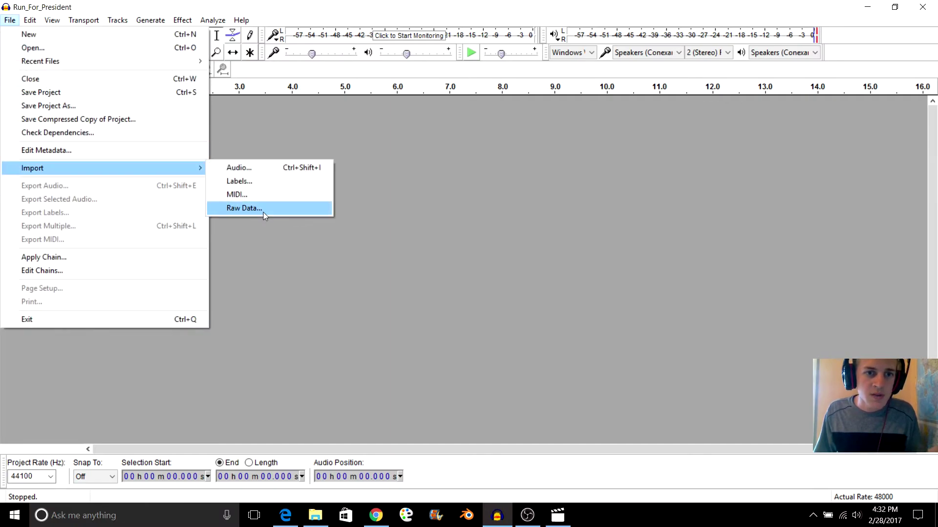
{"action": "left_click", "coordinate": [263, 211]}
{"action": "double_click", "coordinate": [146, 99]}
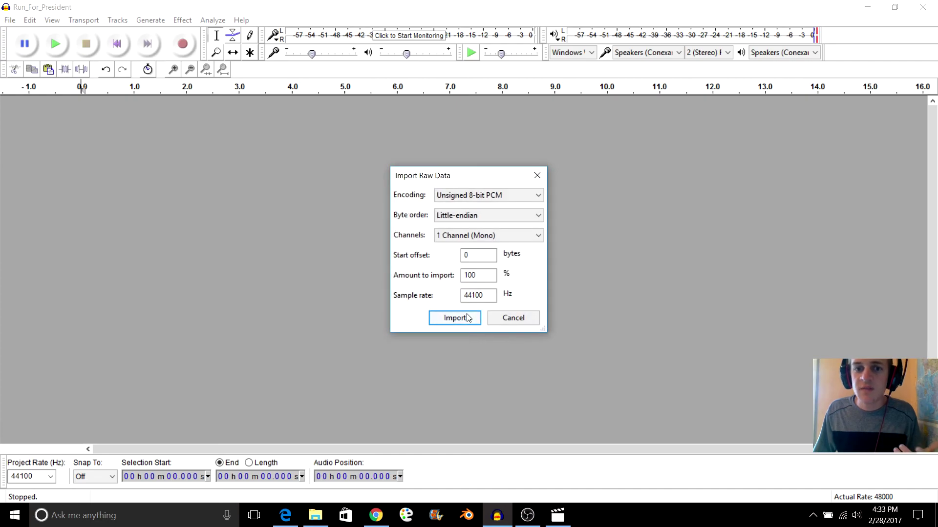
{"action": "left_click", "coordinate": [464, 318]}
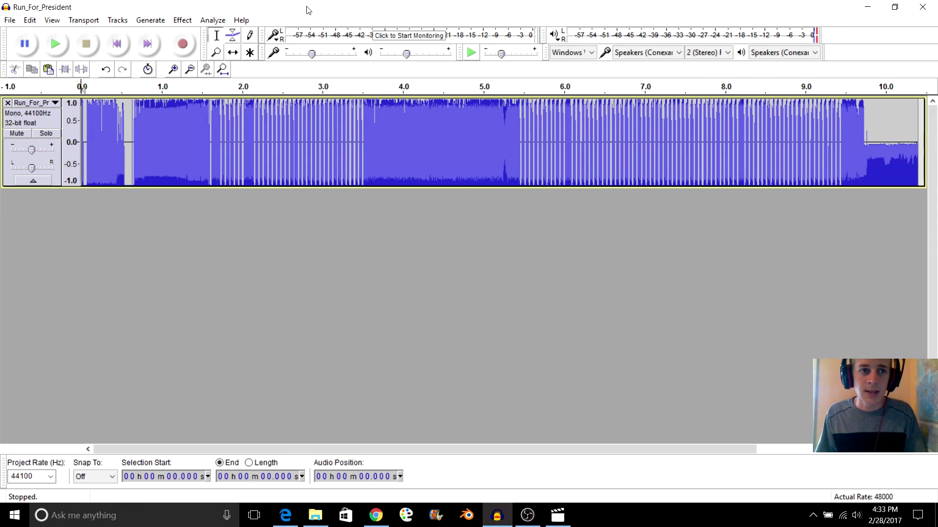
{"action": "key", "text": "space"}
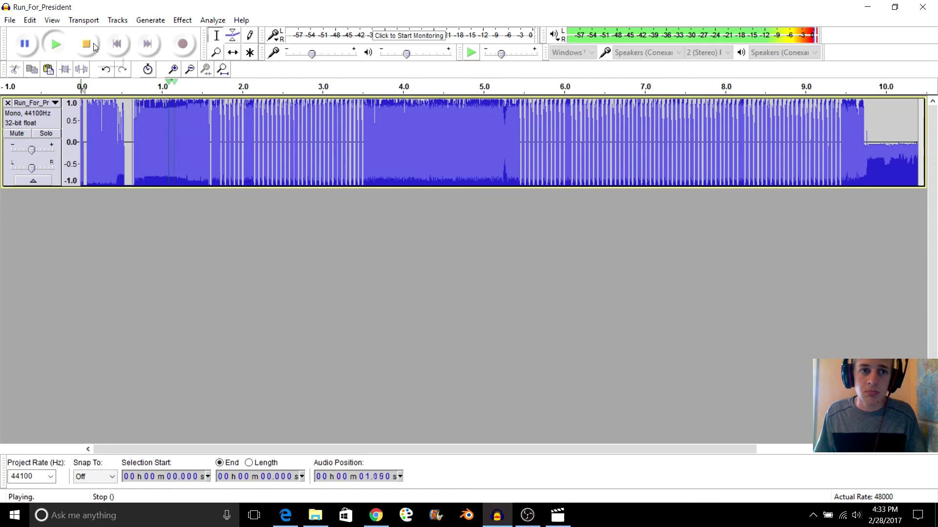
{"action": "left_click", "coordinate": [97, 44]}
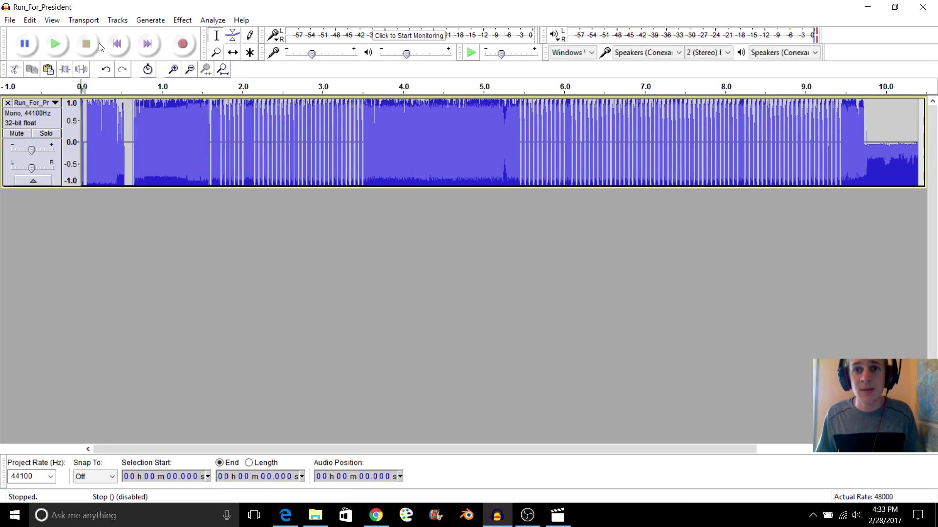